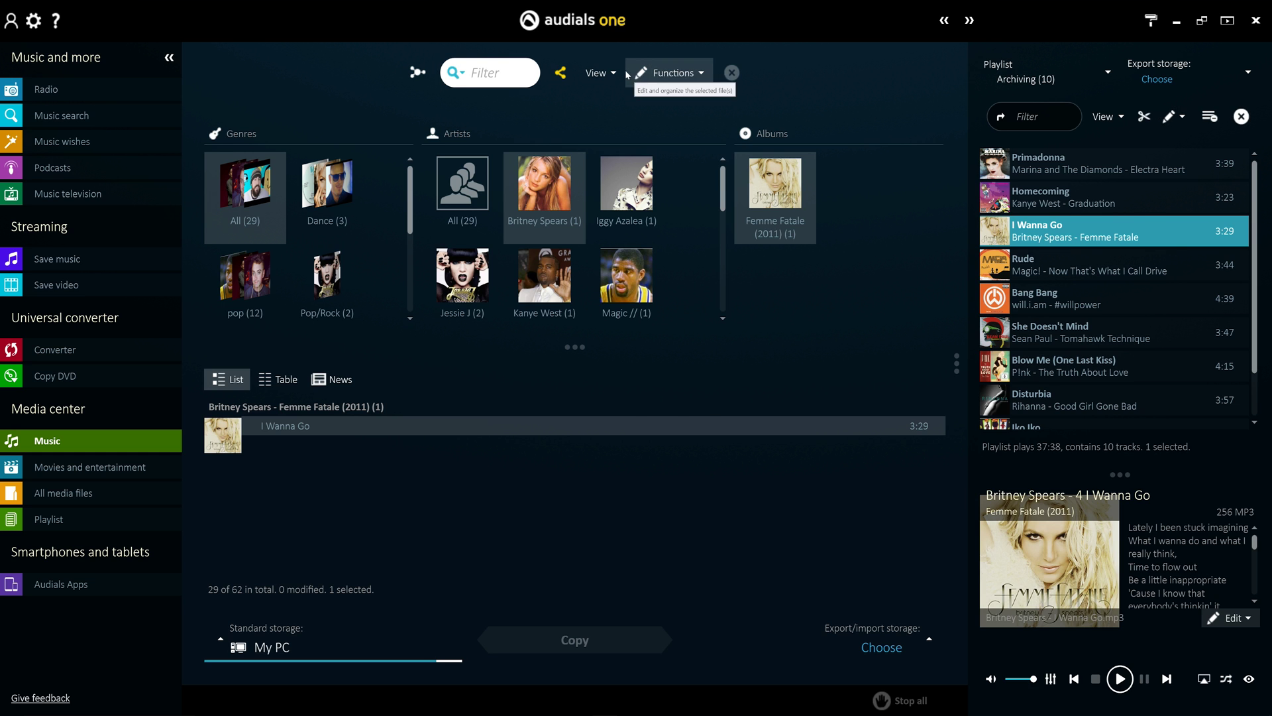
Open and close the View display options for Britney Spears' Femme Fatale album
left_click(602, 73)
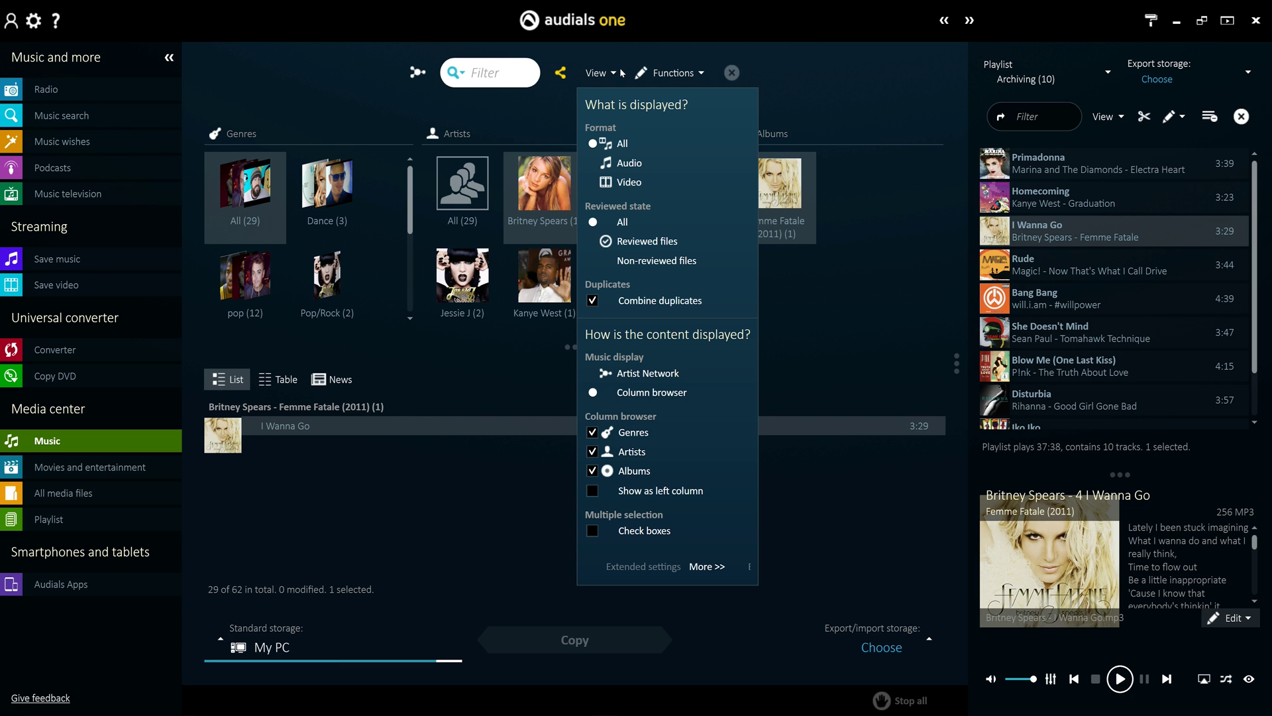
left_click(621, 72)
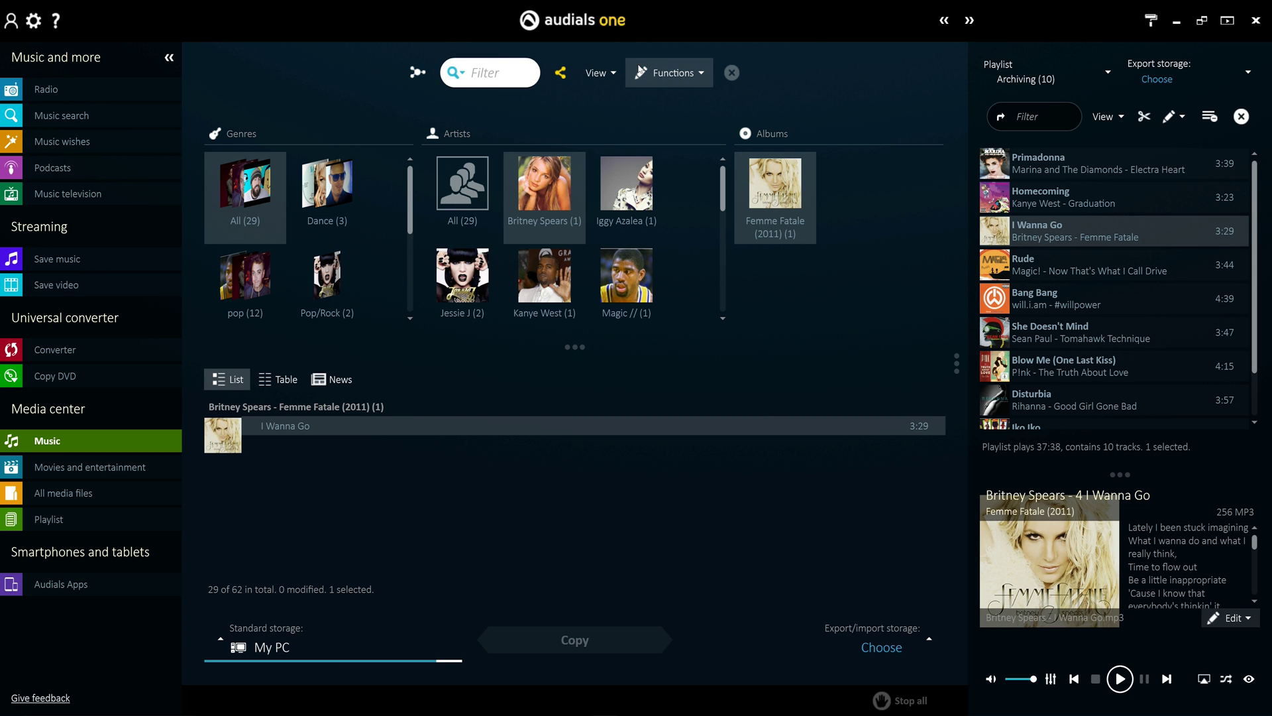
Load the previewed tags for The Hobbit: The Desolation of Smaug into Edit Tags
left_click(334, 380)
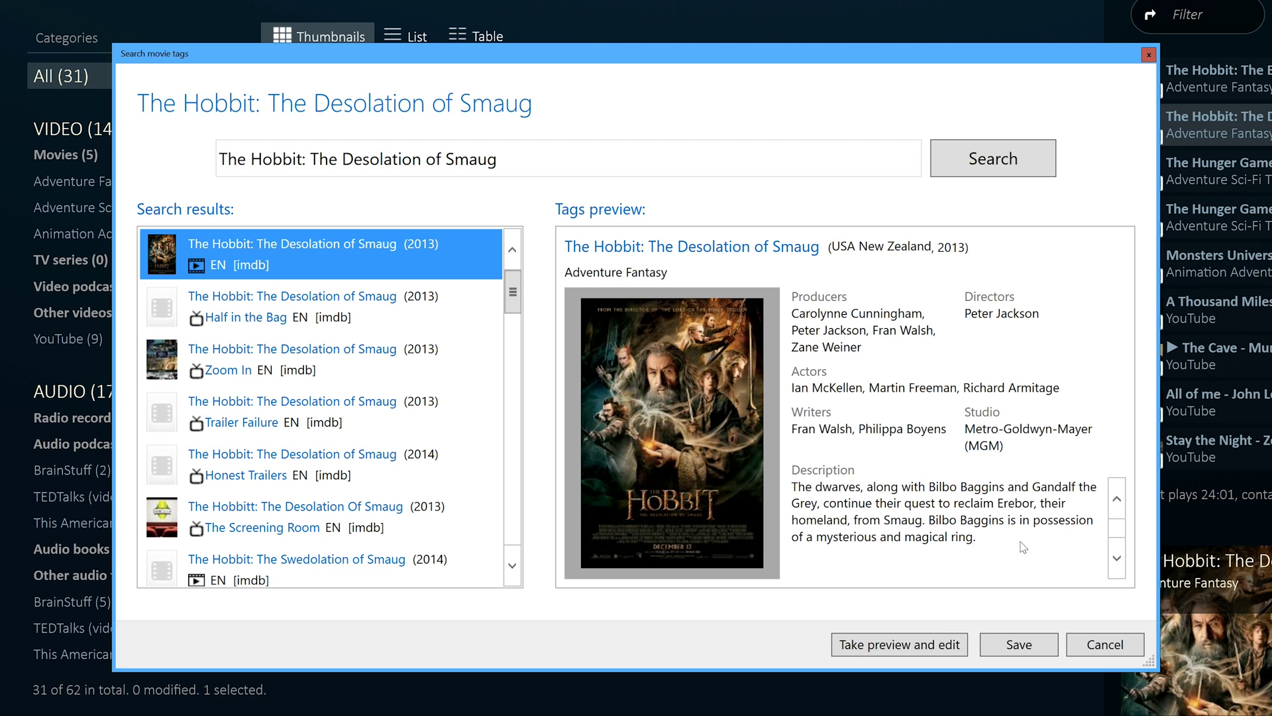
left_click(933, 646)
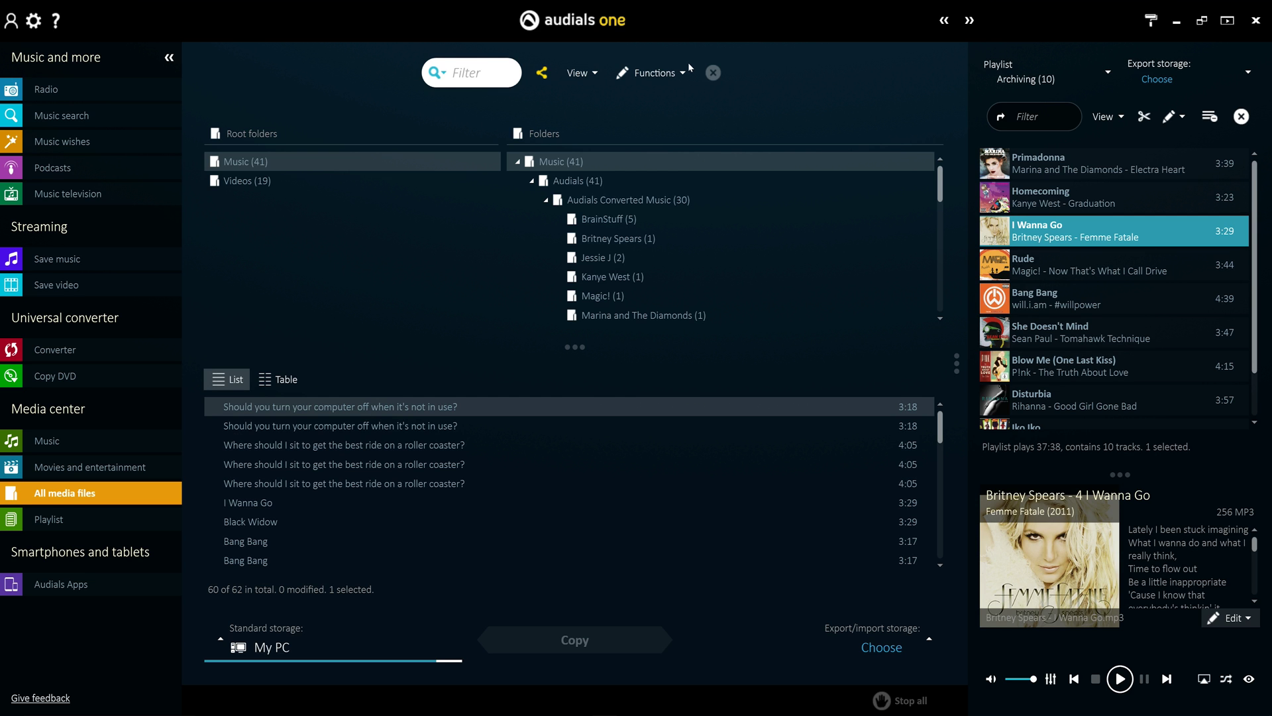
Review the extended View filters for all media files, then bring up Audials Anywhere sharing
left_click(594, 75)
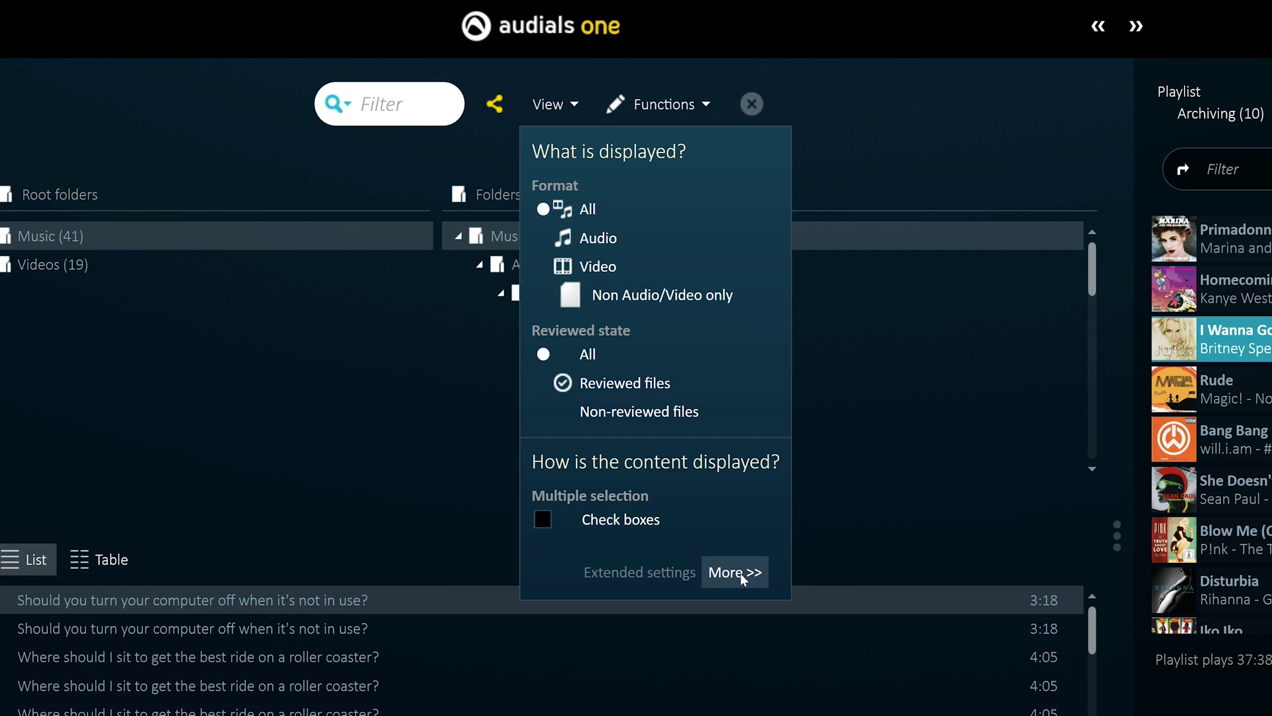
left_click(741, 572)
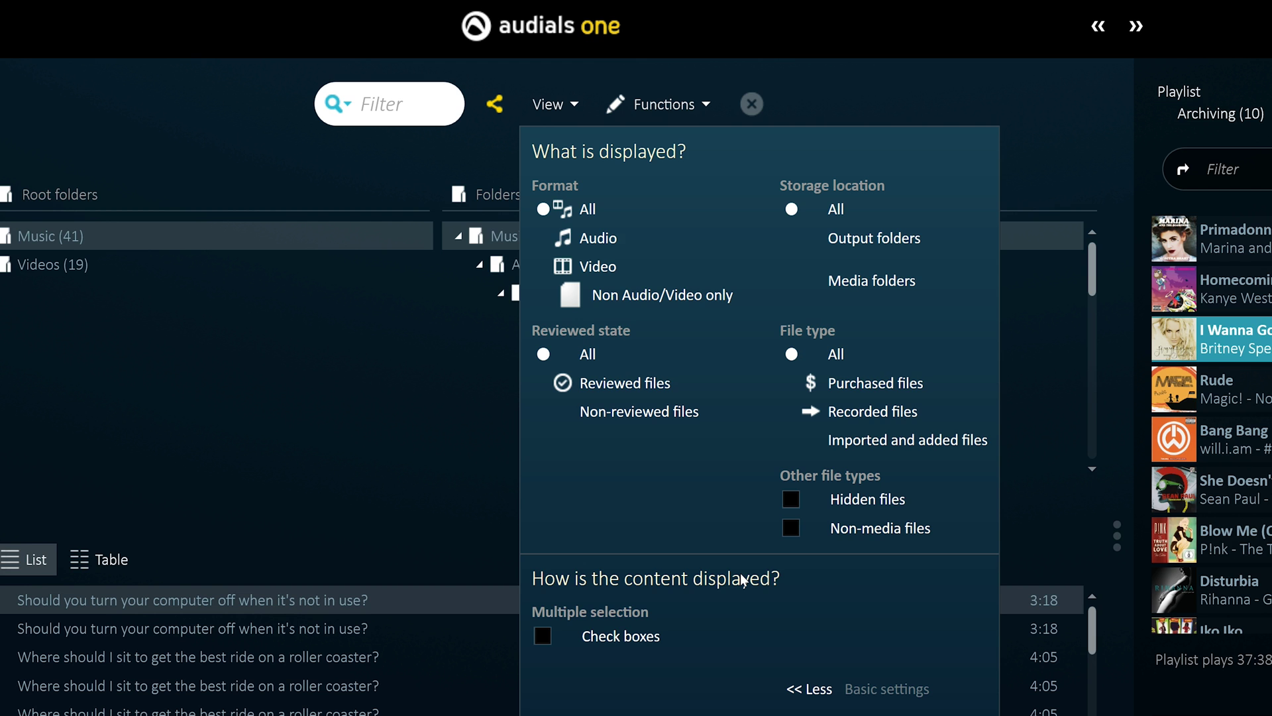
left_click(836, 21)
left_click(493, 103)
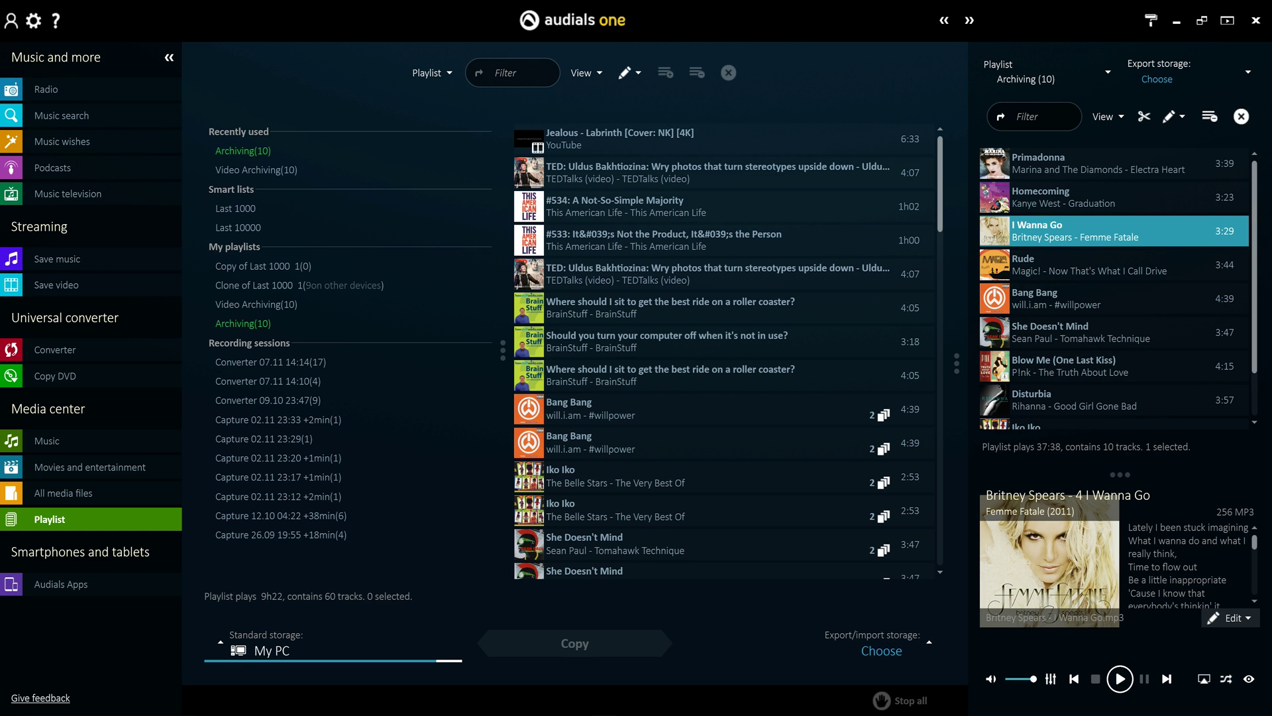
Play Britney Spears' I Wanna Go in the player
left_click(1121, 678)
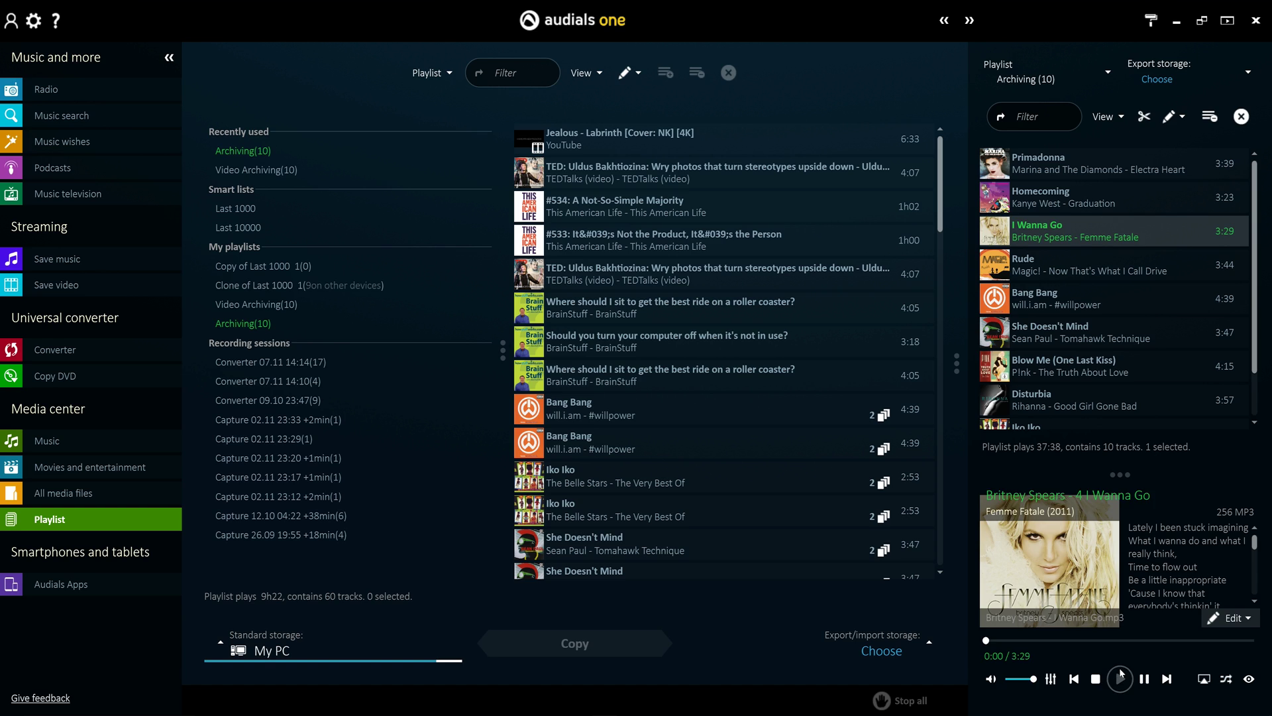